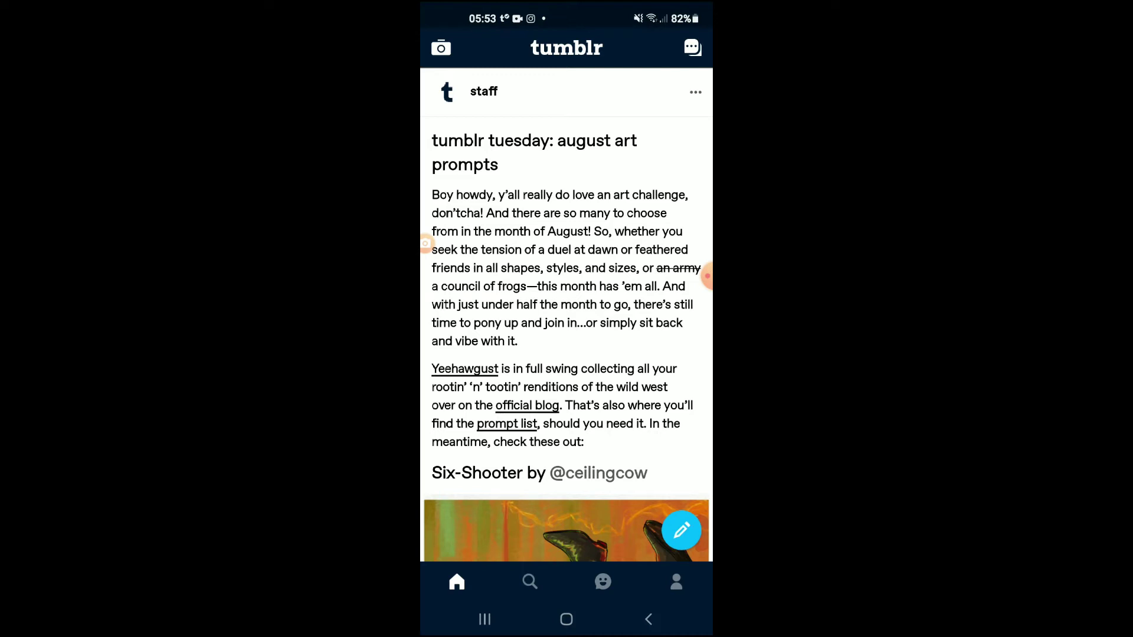
Go to your own blog profile and bring up its account settings
click(675, 582)
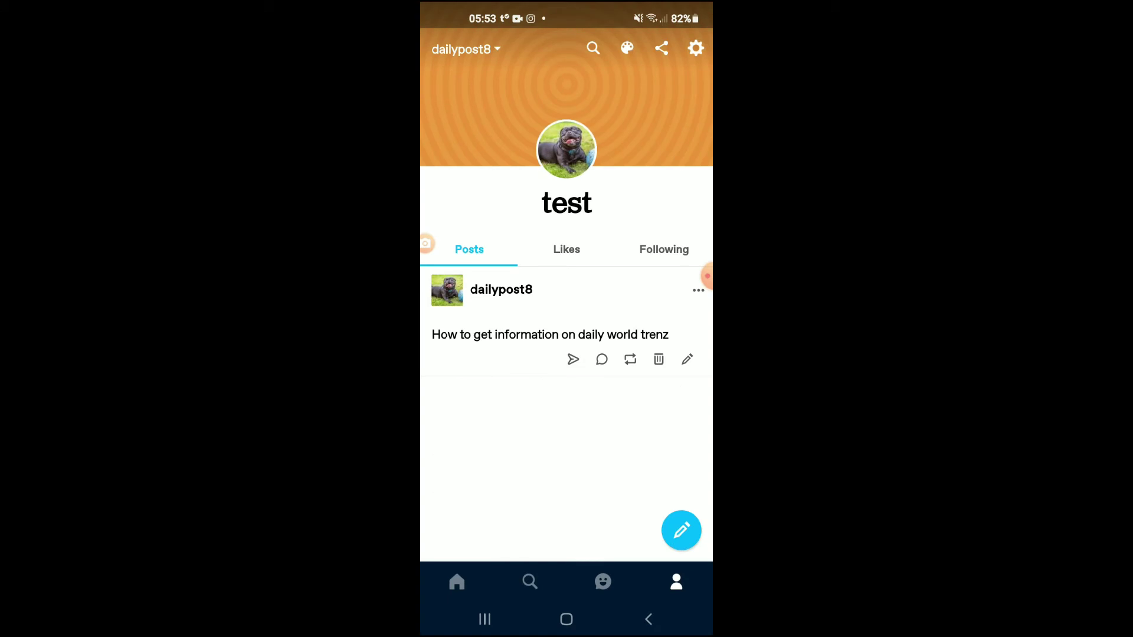
click(696, 47)
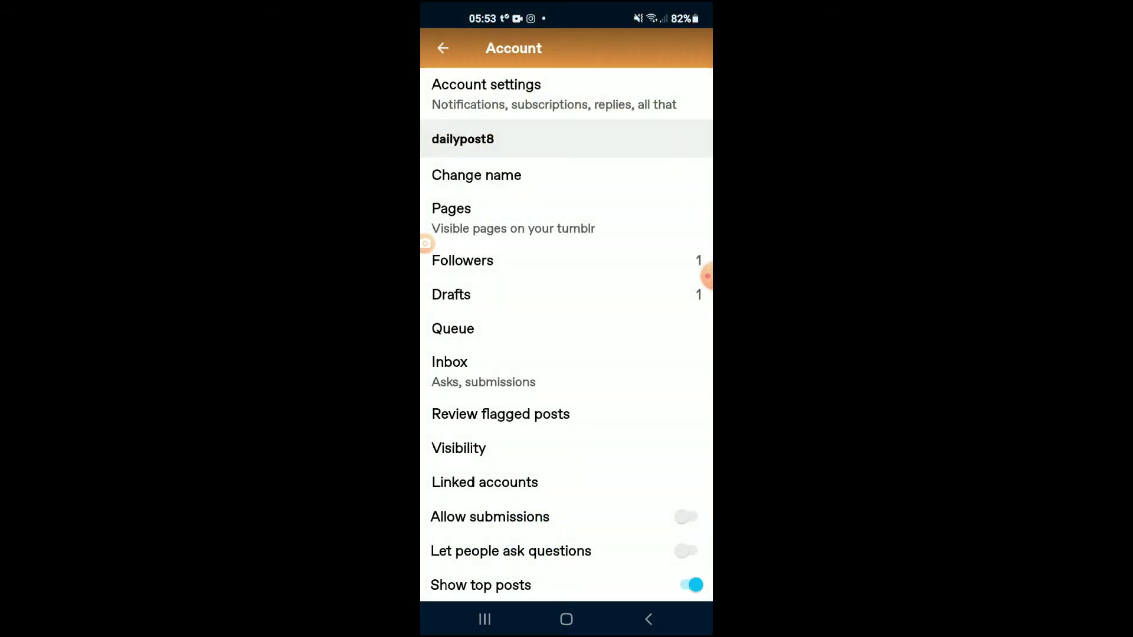
Show the blog's saved drafts from the Account settings list
click(451, 294)
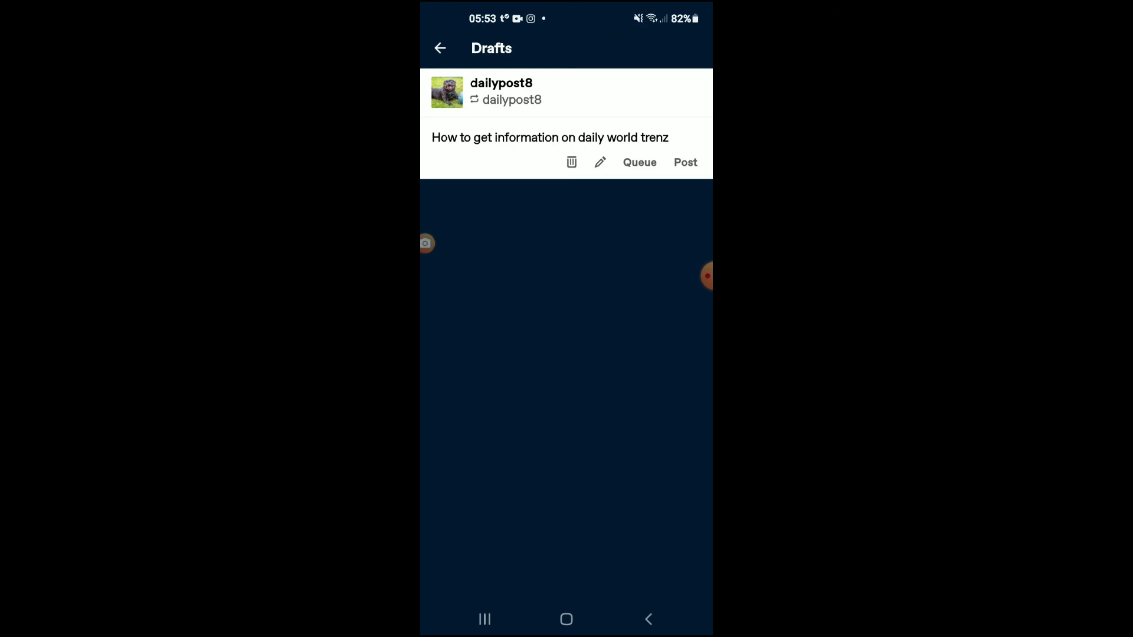
Edit the draft "How to get information on daily world trenz" in the post editor
click(600, 162)
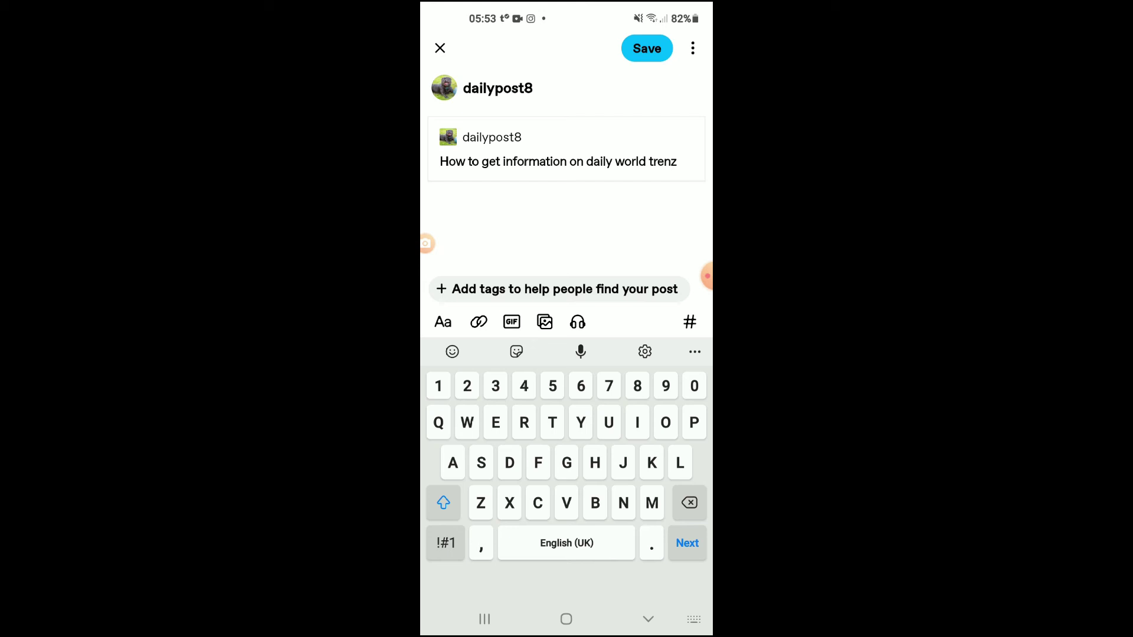
Switch the draft's post option from Save as draft to Post now
click(692, 48)
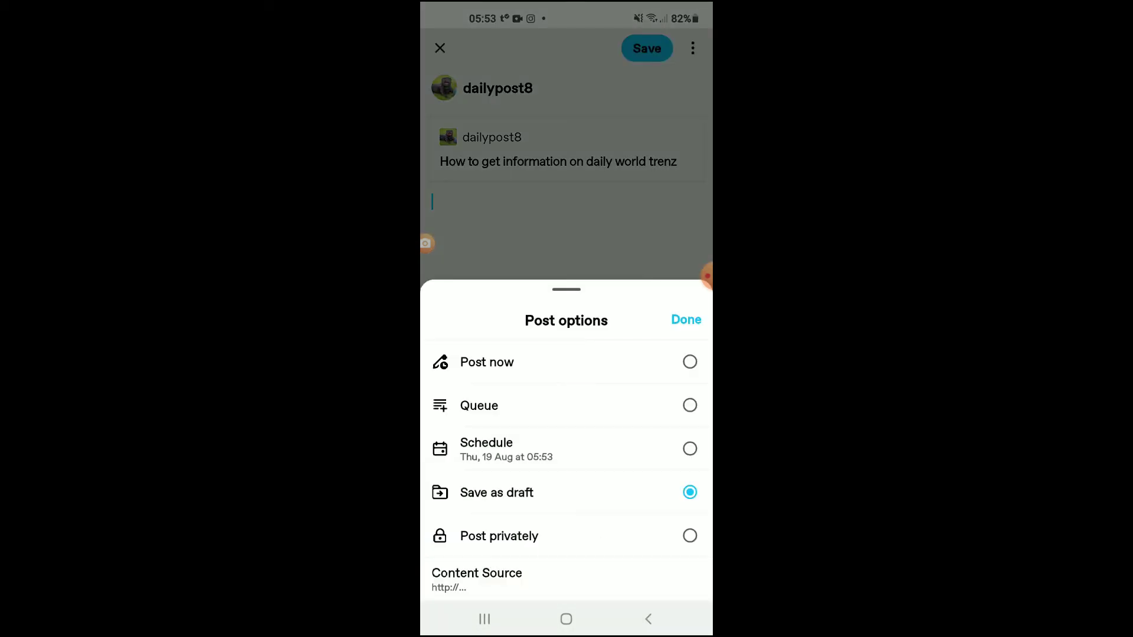
click(487, 361)
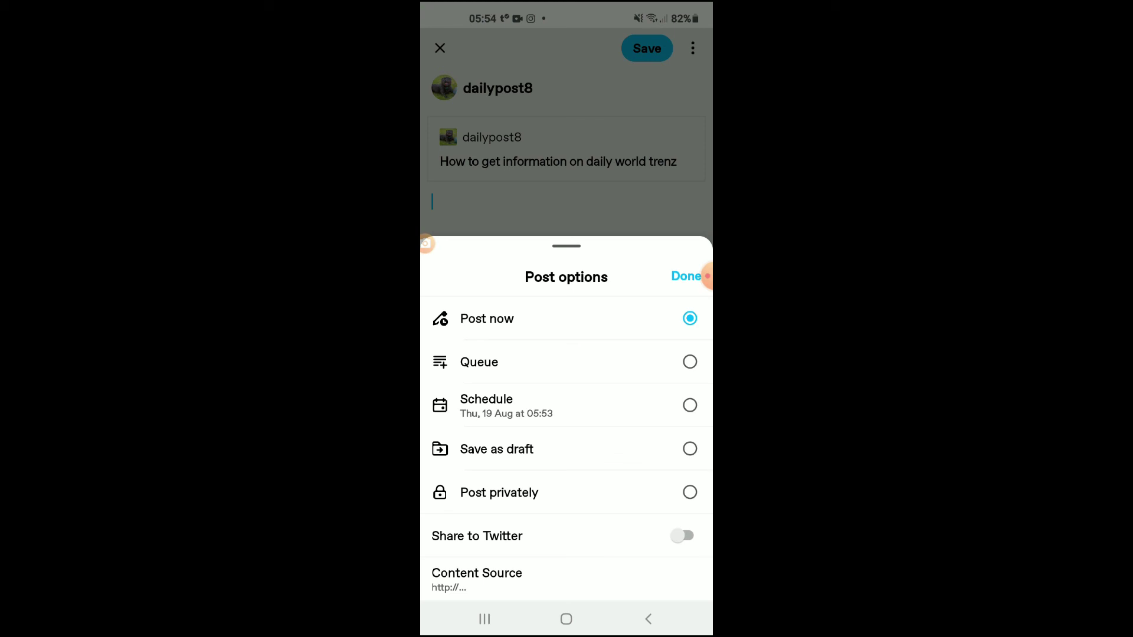
Confirm Post now with Done and return to the draft editor
click(687, 276)
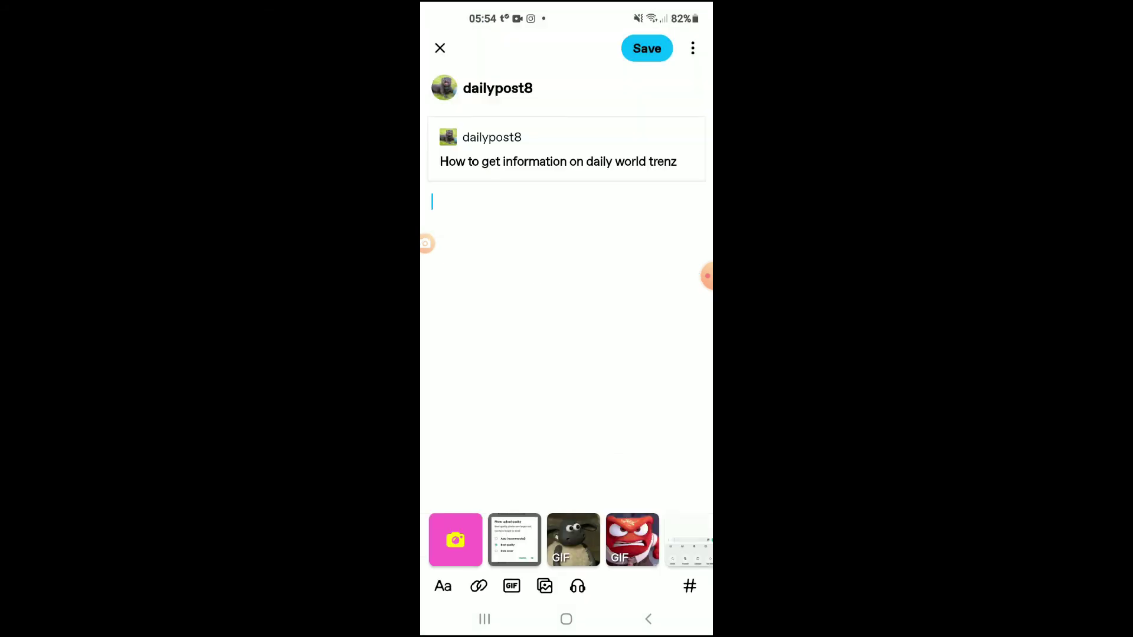